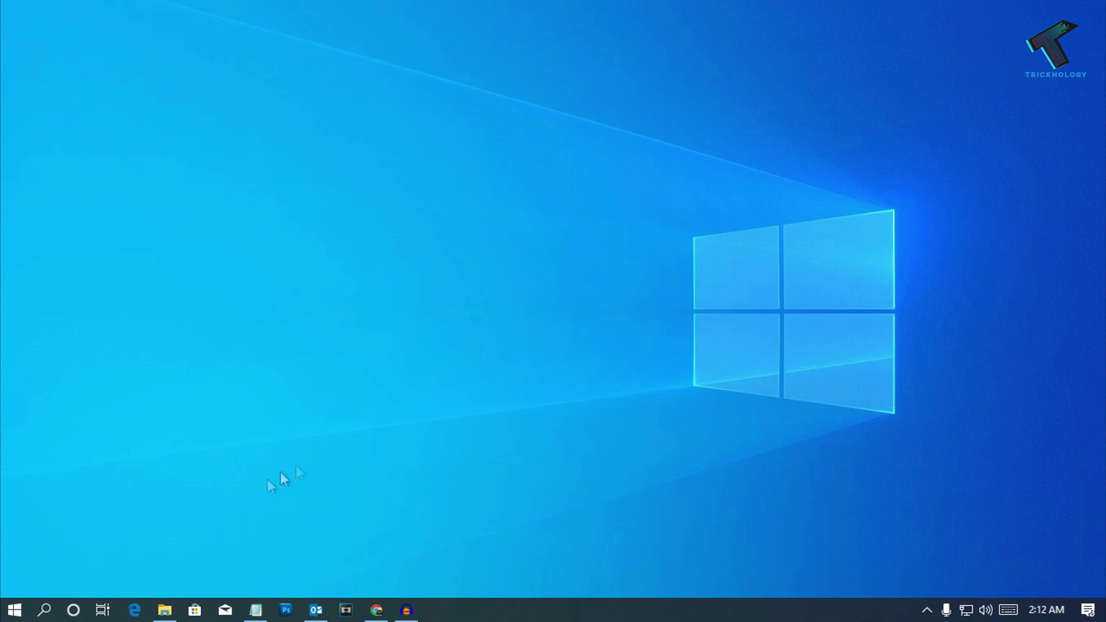
Open the Windows Start menu from the taskbar's Start button.
{"action": "left_click", "coordinate": [14, 611]}
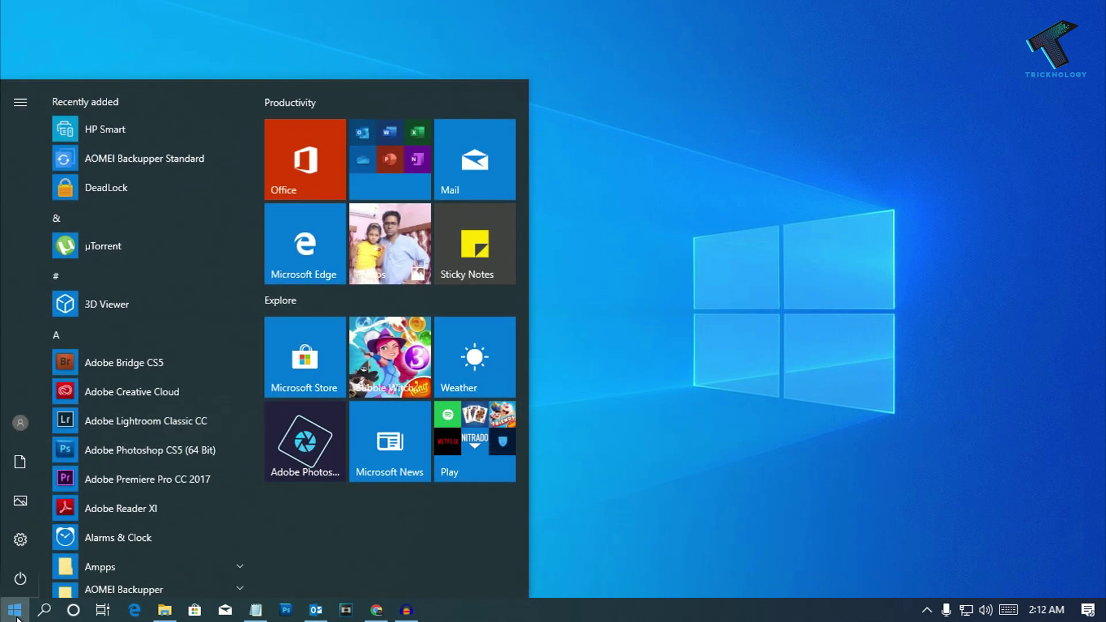
{"action": "type", "text": "cmd"}
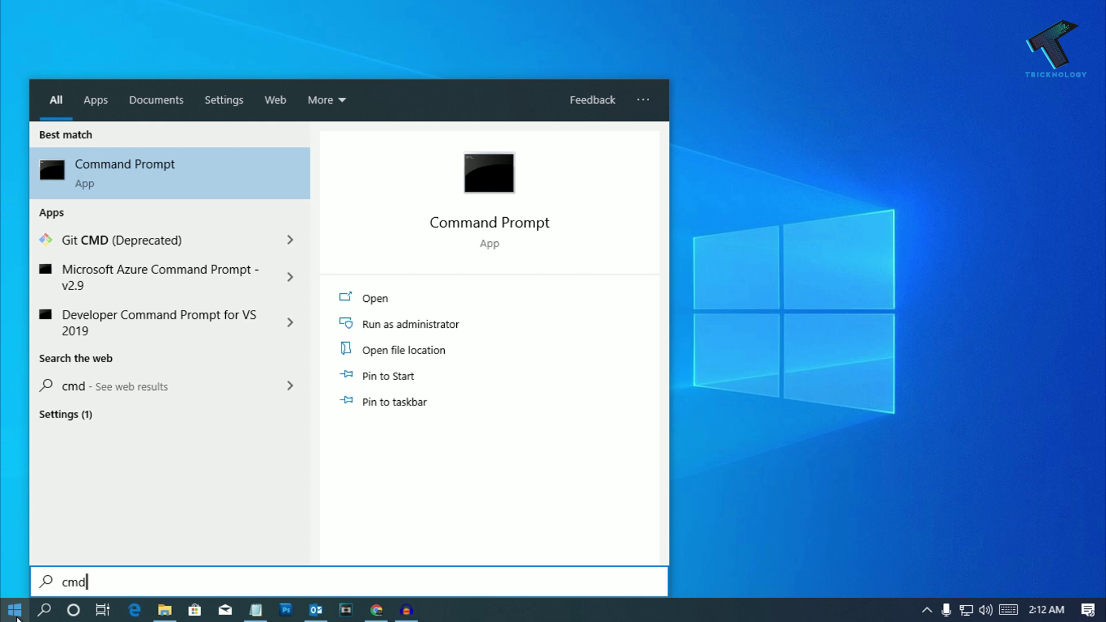
Launch Command Prompt with Run as administrator from the cmd search results.
{"action": "right_click", "coordinate": [122, 176]}
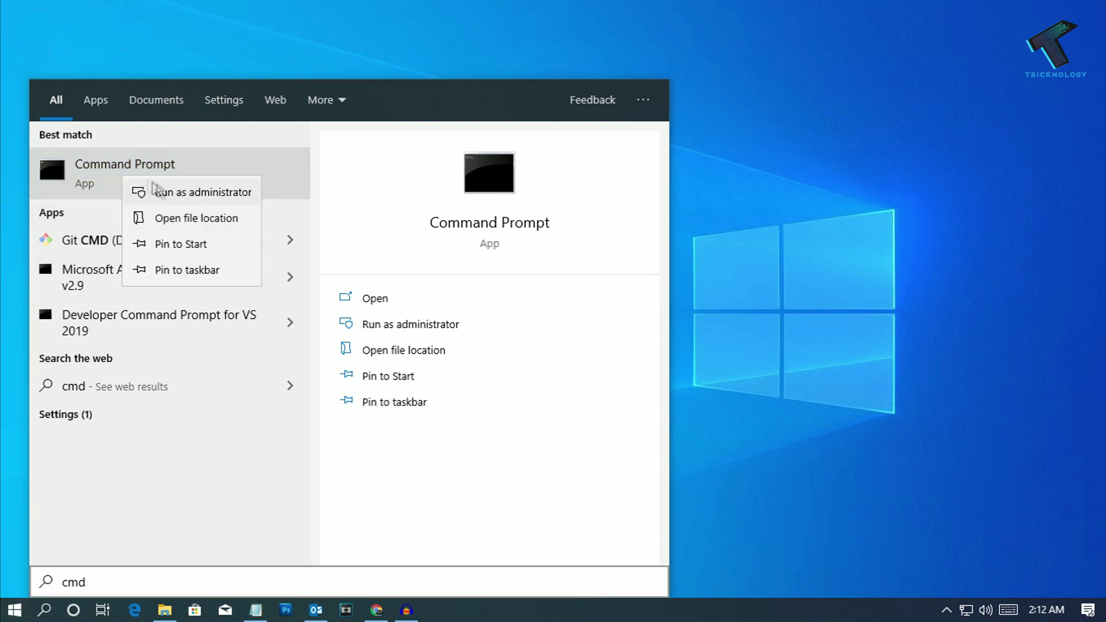
{"action": "left_click", "coordinate": [228, 194]}
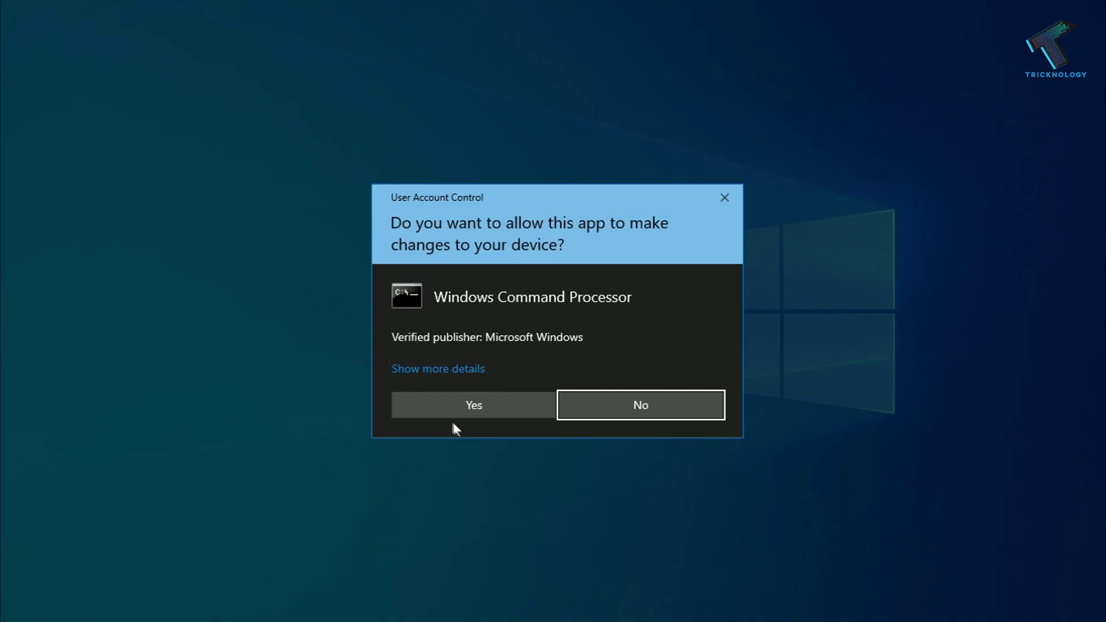
Approve the UAC prompt, move the elevated console up and right, and run systeminfo.
{"action": "left_click", "coordinate": [460, 414]}
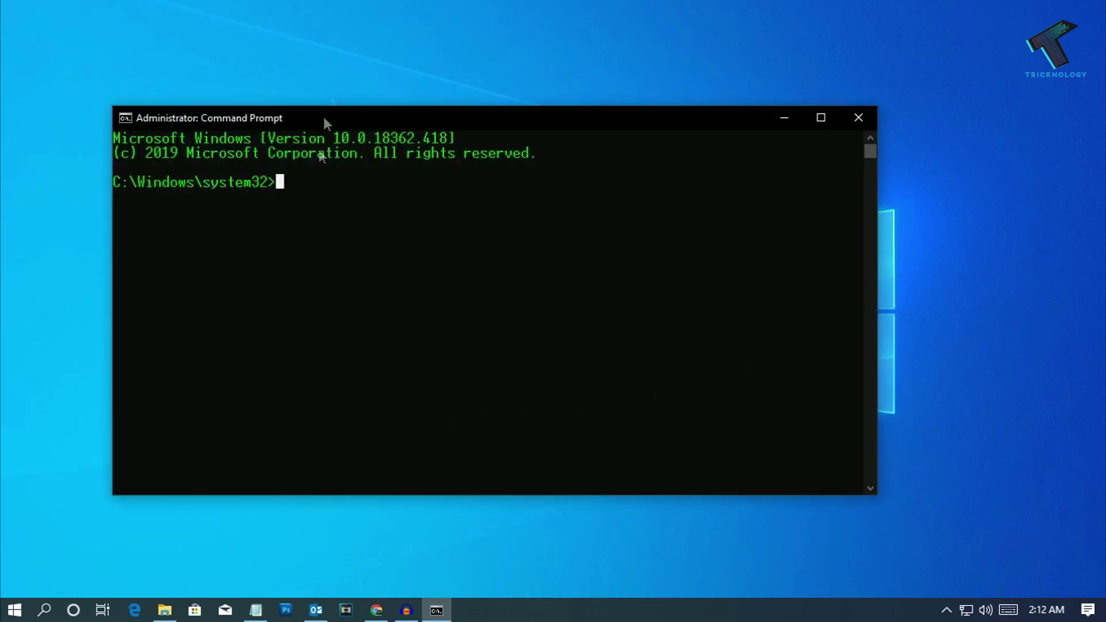
{"action": "left_click_drag", "start_coordinate": [438, 121], "coordinate": [517, 102]}
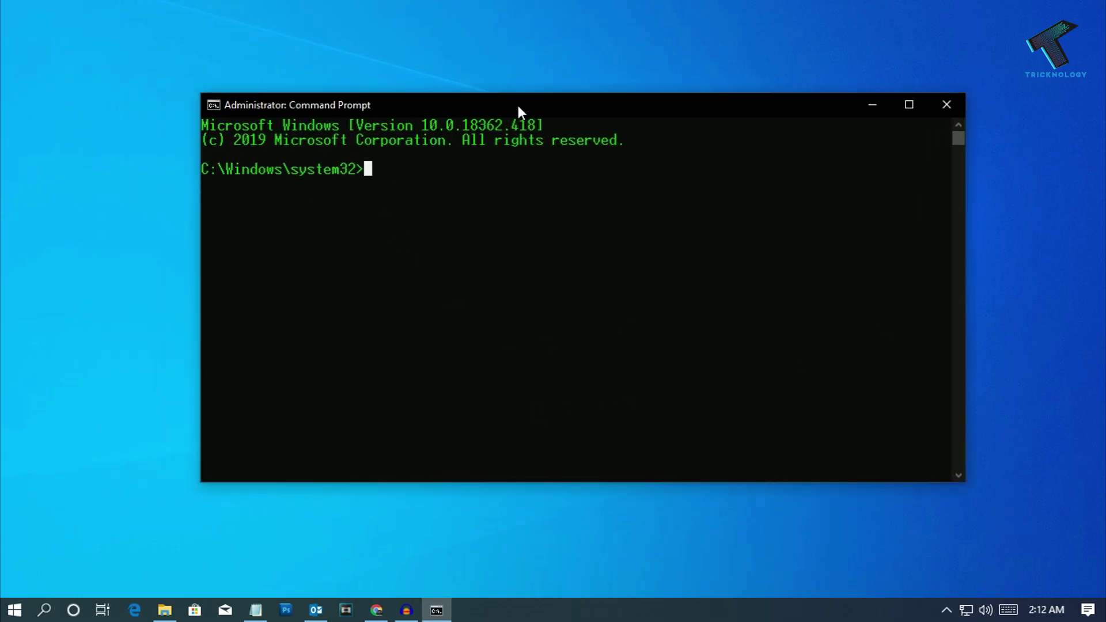
{"action": "type", "text": "systeminfo"}
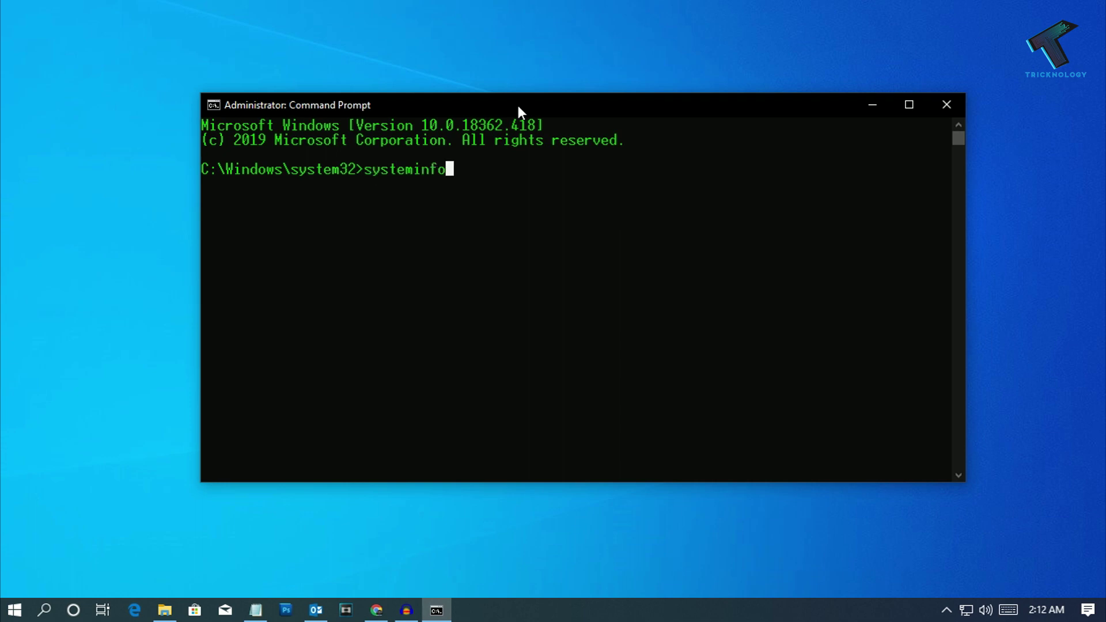
{"action": "key", "text": "Return"}
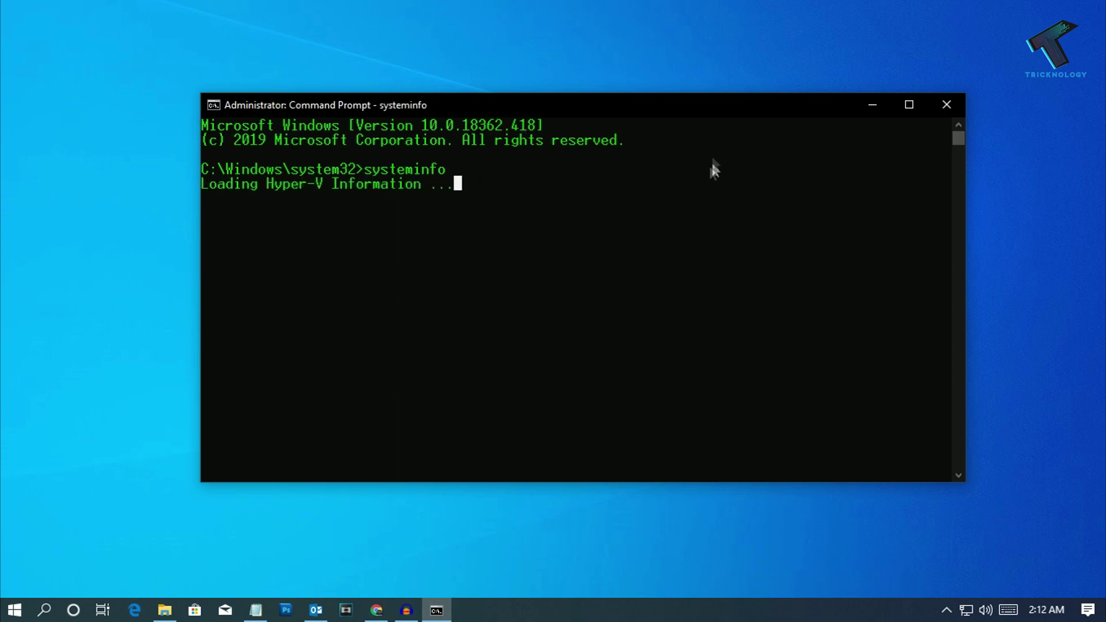
{"action": "scroll", "coordinate": [697, 284], "scroll_direction": "up", "scroll_amount": 5}
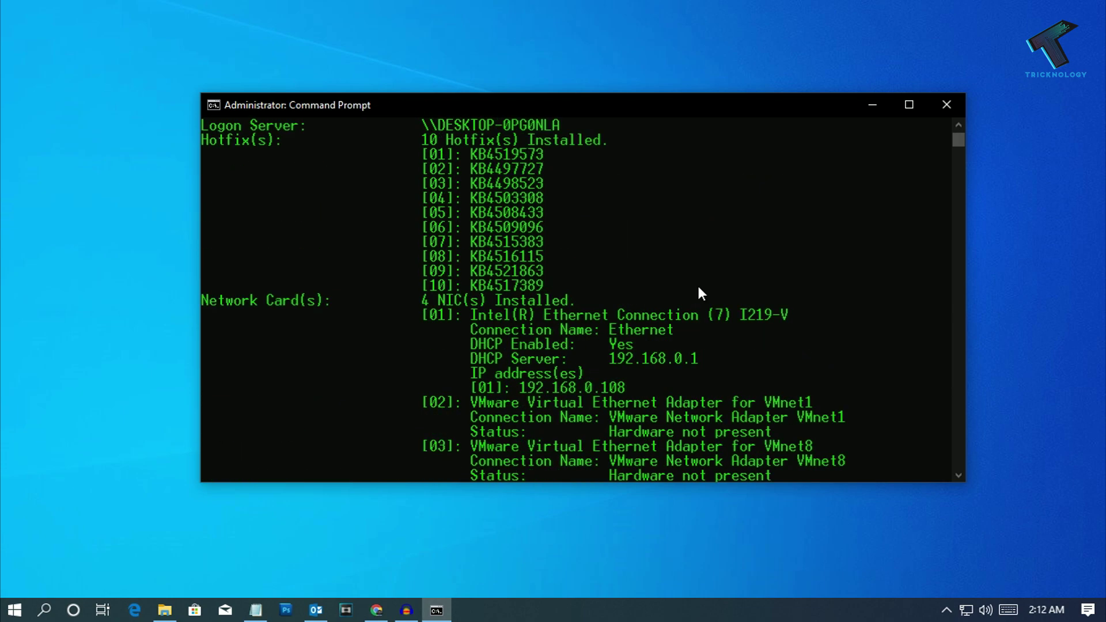
{"action": "scroll", "coordinate": [698, 284], "scroll_direction": "up", "scroll_amount": 5}
{"action": "scroll", "coordinate": [697, 284], "scroll_direction": "up", "scroll_amount": 5}
{"action": "scroll", "coordinate": [698, 284], "scroll_direction": "up", "scroll_amount": 5}
{"action": "scroll", "coordinate": [698, 283], "scroll_direction": "up", "scroll_amount": 3}
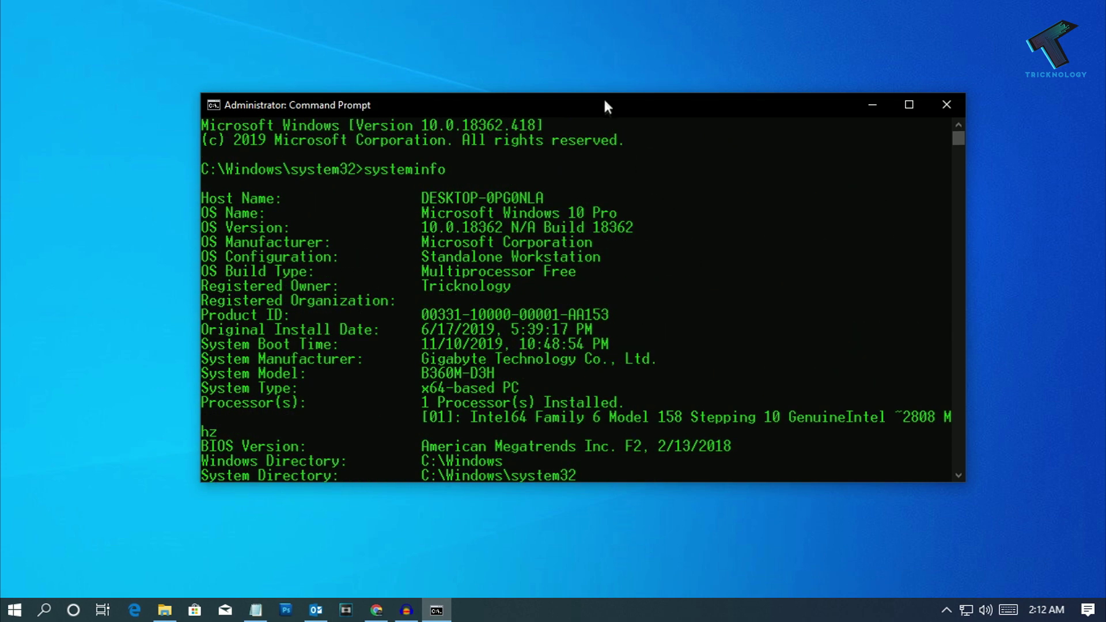
Maximize the console and highlight the OS name, Microsoft Windows 10 Pro.
{"action": "double_click", "coordinate": [603, 104]}
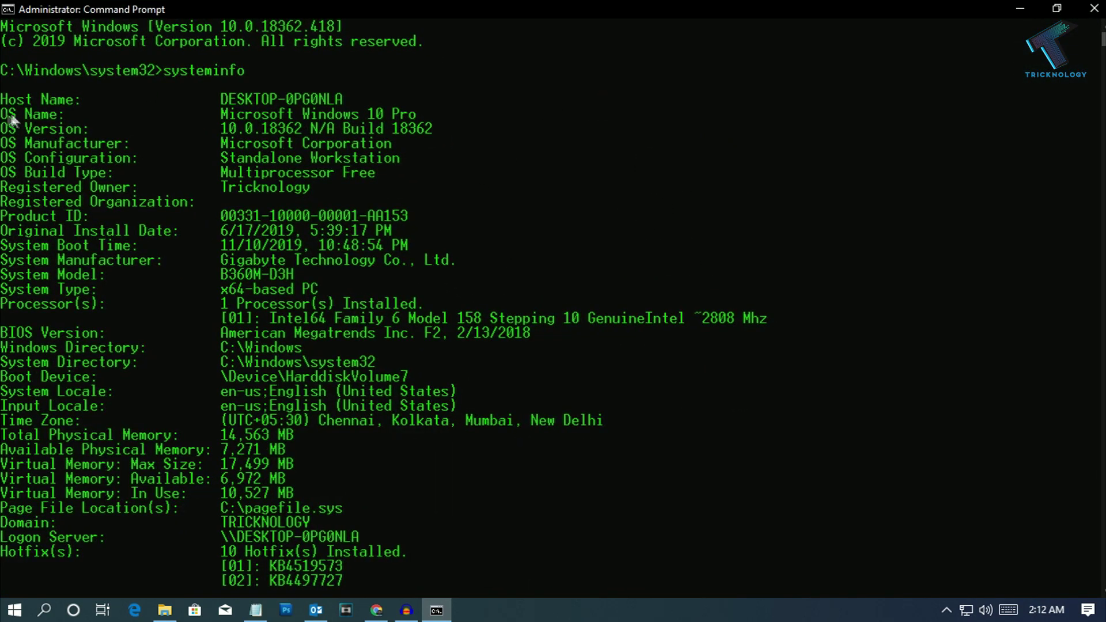
{"action": "left_click_drag", "start_coordinate": [11, 115], "coordinate": [432, 115]}
{"action": "left_click_drag", "start_coordinate": [221, 115], "coordinate": [417, 115]}
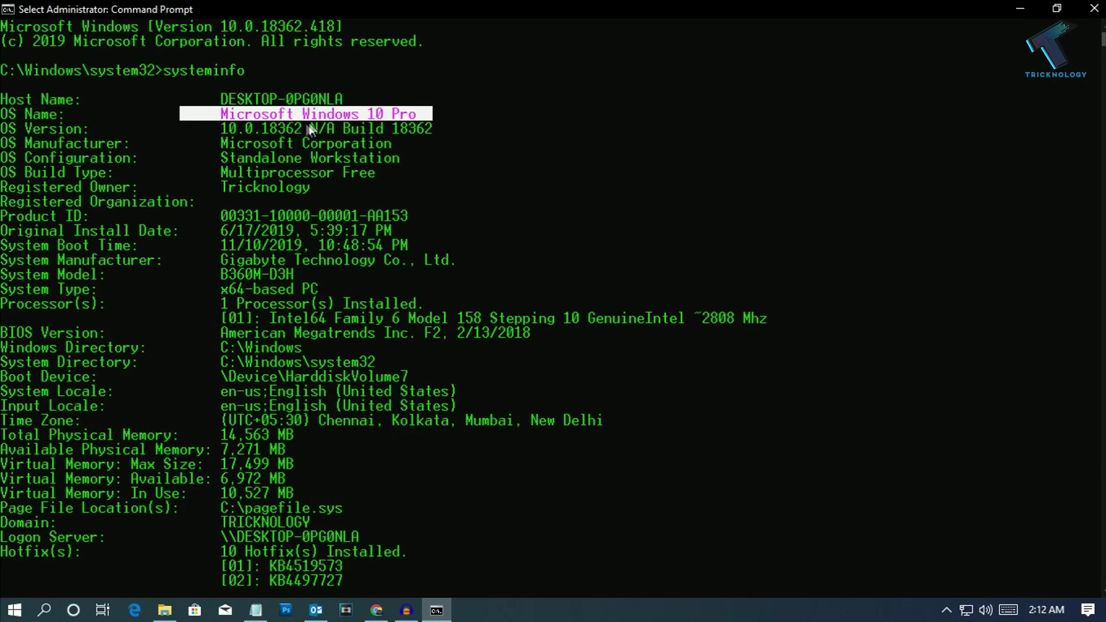
{"action": "left_click", "coordinate": [221, 114]}
{"action": "left_click_drag", "start_coordinate": [221, 115], "coordinate": [423, 114]}
{"action": "left_click", "coordinate": [493, 127]}
{"action": "scroll", "coordinate": [351, 247], "scroll_direction": "down", "scroll_amount": 1}
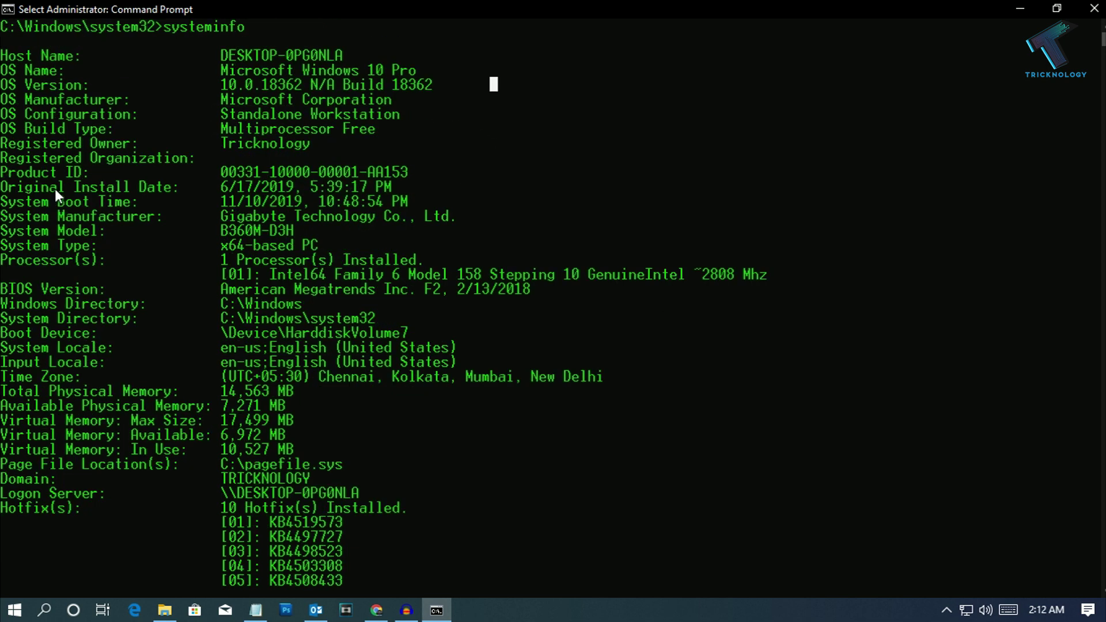
{"action": "left_click_drag", "start_coordinate": [9, 100], "coordinate": [367, 99]}
Review the OS manufacturer, System Boot Time and Gigabyte Technology manufacturer lines.
{"action": "left_click", "coordinate": [503, 113]}
{"action": "left_click_drag", "start_coordinate": [221, 100], "coordinate": [394, 99]}
{"action": "left_click", "coordinate": [510, 127]}
{"action": "scroll", "coordinate": [274, 248], "scroll_direction": "down", "scroll_amount": 1}
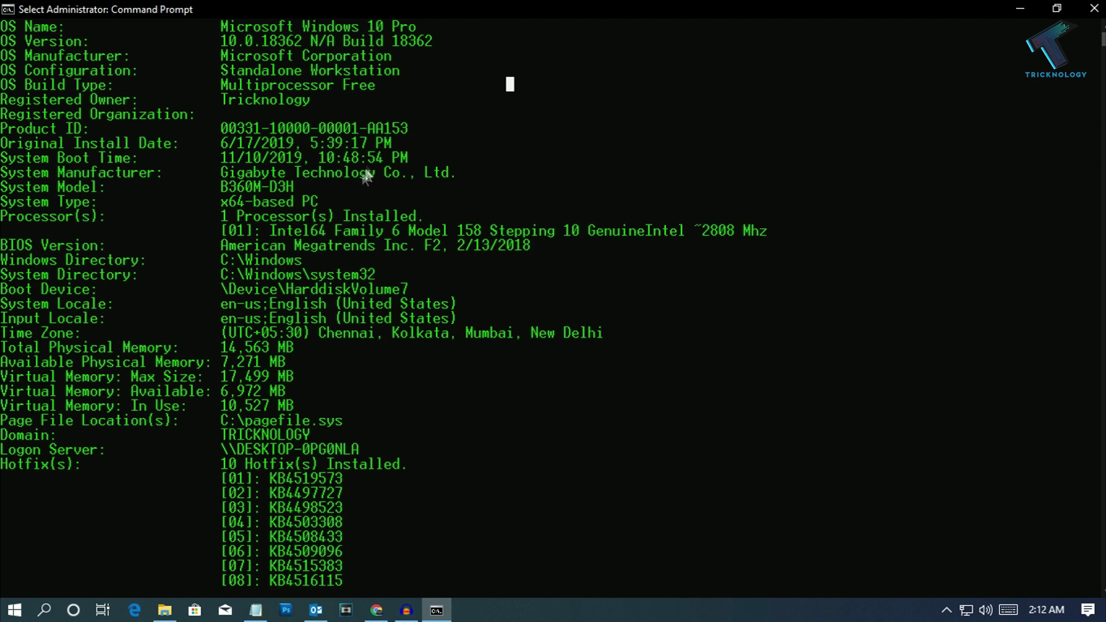
{"action": "scroll", "coordinate": [230, 200], "scroll_direction": "down", "scroll_amount": 1}
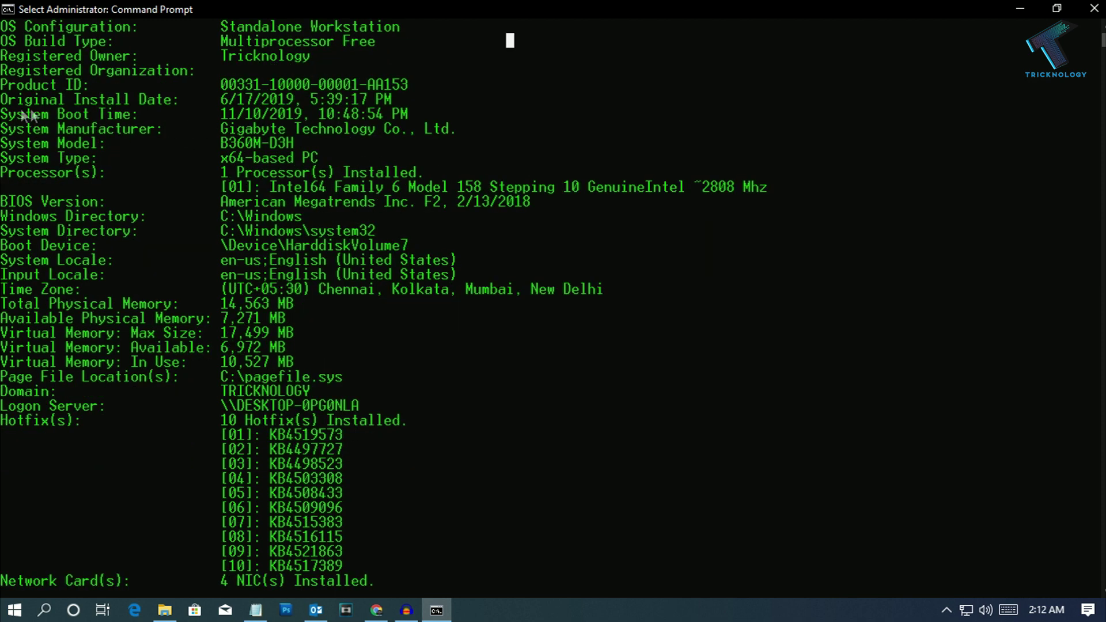
{"action": "left_click_drag", "start_coordinate": [7, 112], "coordinate": [394, 114]}
{"action": "left_click", "coordinate": [517, 115]}
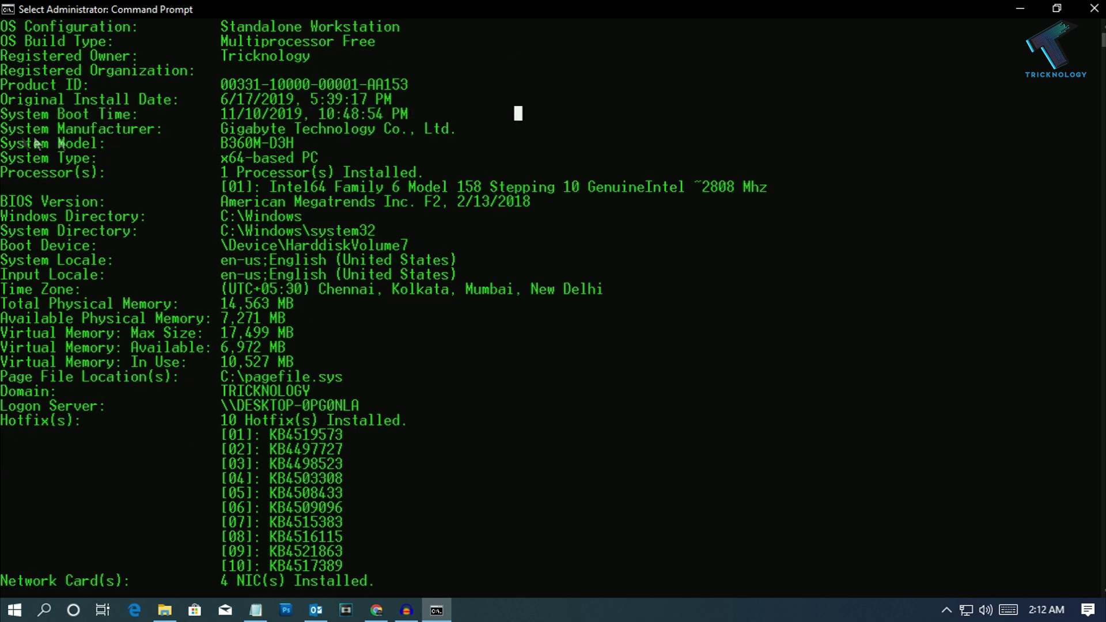
{"action": "mouse_move", "coordinate": [224, 130]}
{"action": "left_mouse_down"}
{"action": "mouse_move", "coordinate": [469, 123]}
{"action": "mouse_move", "coordinate": [354, 126]}
{"action": "left_mouse_up"}
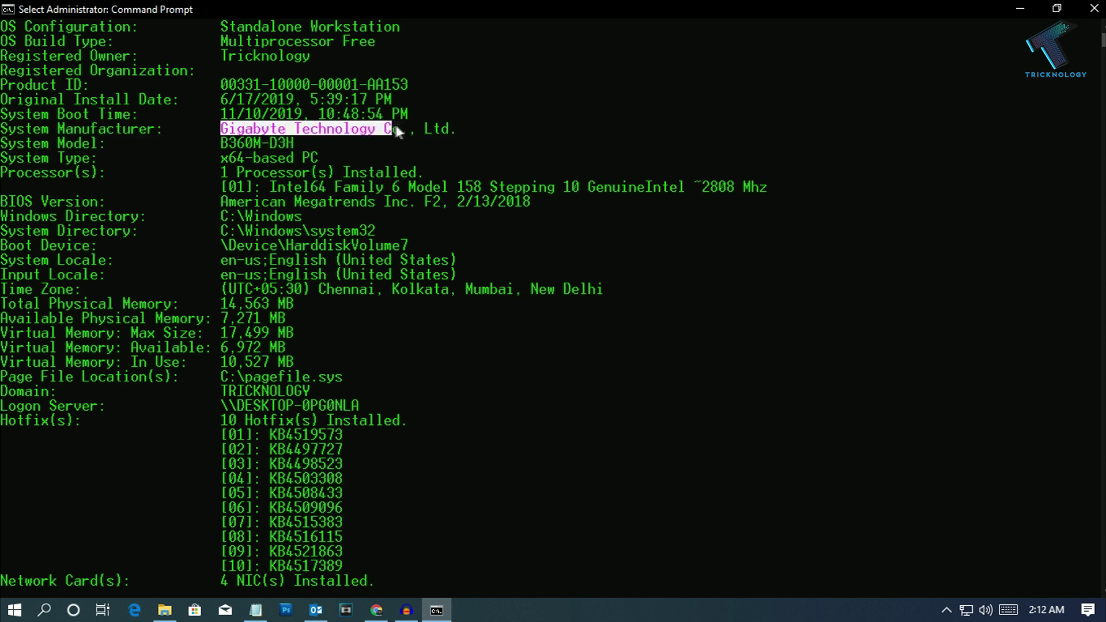
{"action": "left_click", "coordinate": [559, 146]}
Highlight the Processor(s) entry, its model number and 2808 Mhz speed.
{"action": "left_click_drag", "start_coordinate": [237, 174], "coordinate": [484, 173]}
{"action": "left_click_drag", "start_coordinate": [269, 187], "coordinate": [458, 187]}
{"action": "left_click", "coordinate": [437, 230]}
{"action": "left_click", "coordinate": [630, 215]}
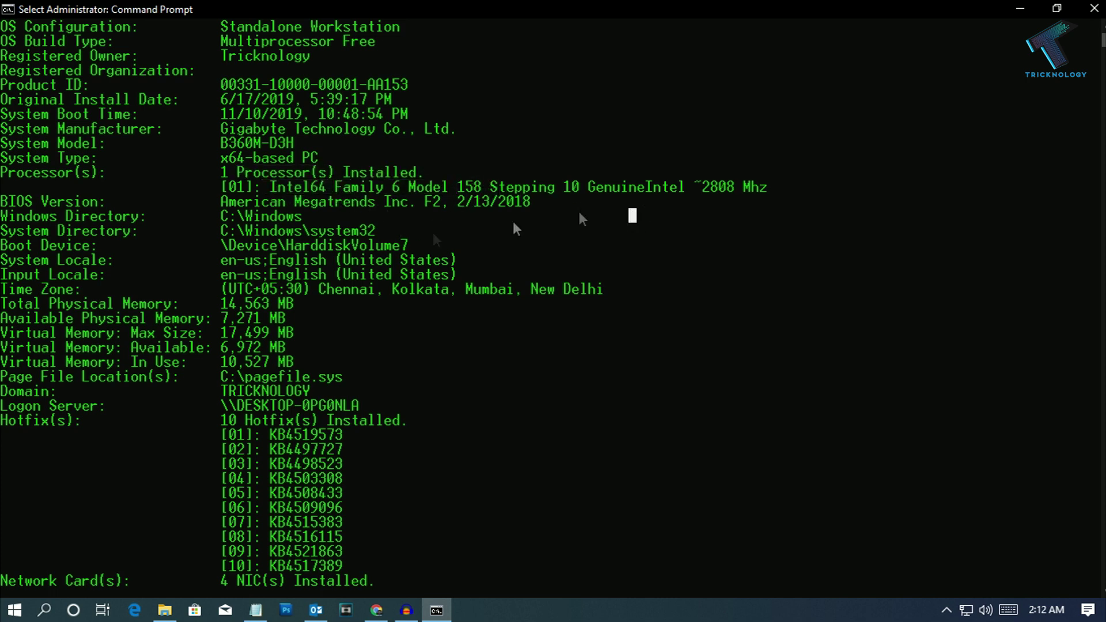
{"action": "left_click_drag", "start_coordinate": [775, 187], "coordinate": [702, 188]}
{"action": "left_click", "coordinate": [782, 233]}
{"action": "left_click_drag", "start_coordinate": [777, 186], "coordinate": [647, 187]}
{"action": "scroll", "coordinate": [201, 356], "scroll_direction": "down", "scroll_amount": 1}
{"action": "left_click", "coordinate": [739, 143]}
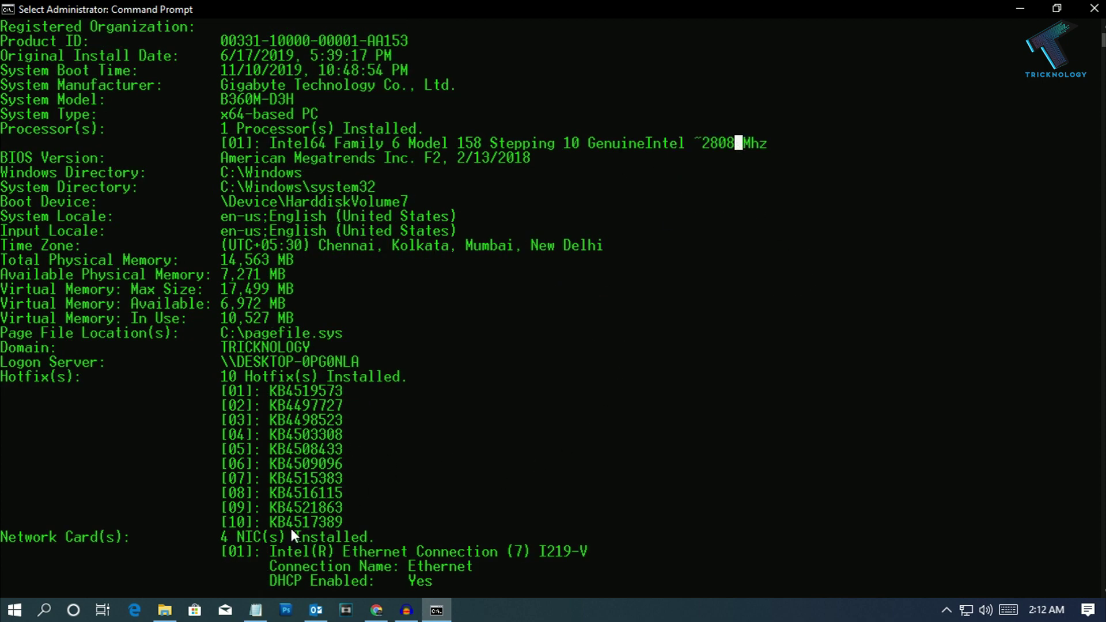
{"action": "scroll", "coordinate": [313, 313], "scroll_direction": "down", "scroll_amount": 5}
{"action": "scroll", "coordinate": [314, 314], "scroll_direction": "down", "scroll_amount": 5}
{"action": "scroll", "coordinate": [313, 314], "scroll_direction": "down", "scroll_amount": 3}
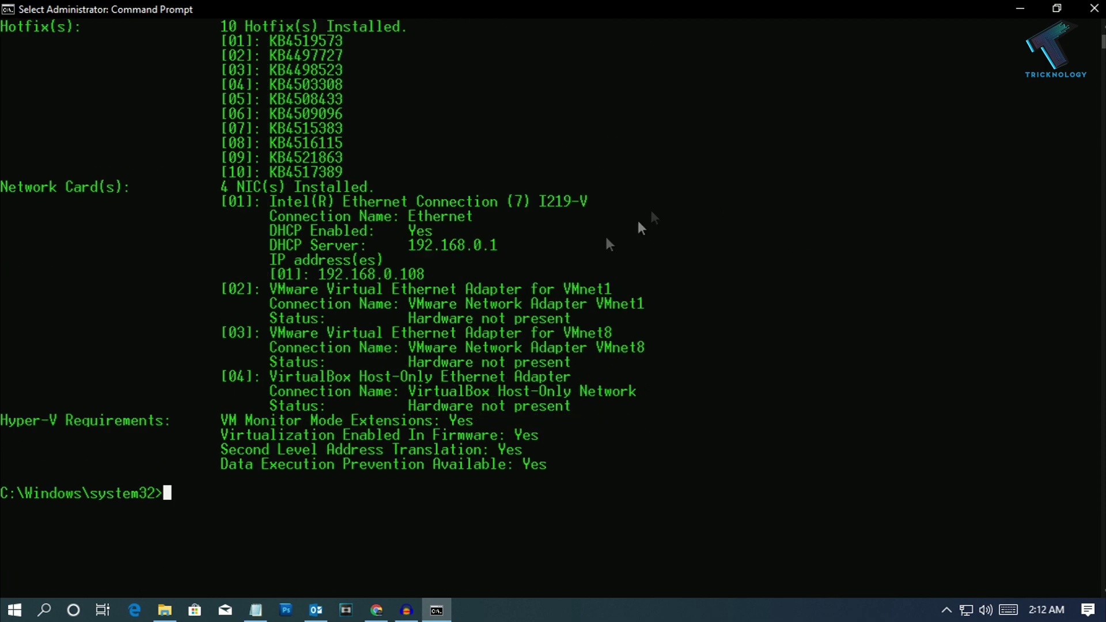
{"action": "left_click_drag", "start_coordinate": [3, 187], "coordinate": [155, 187]}
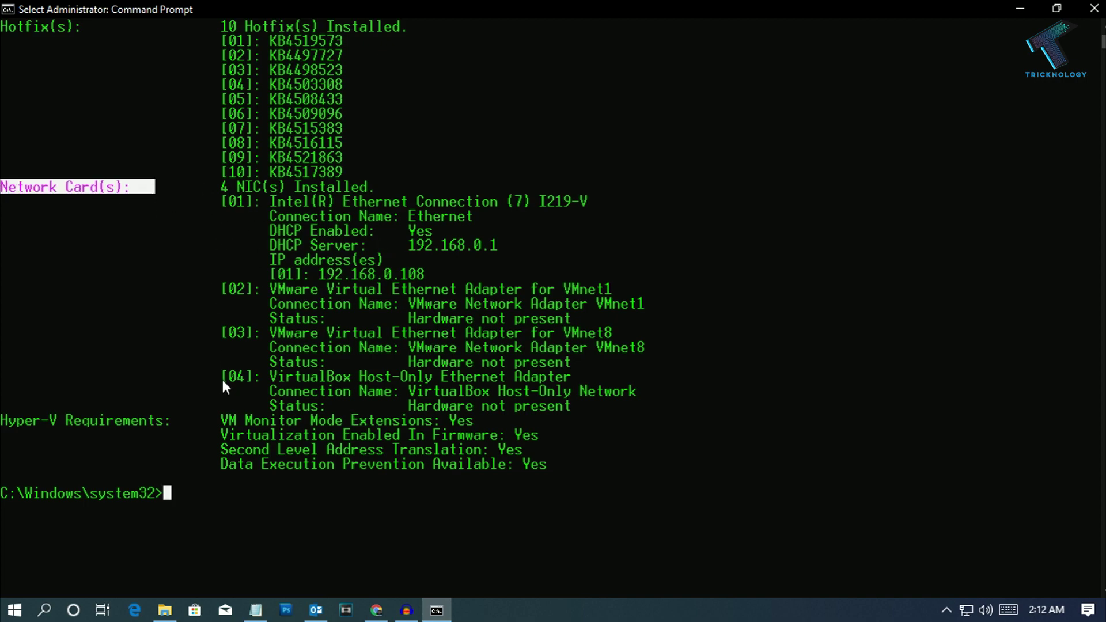
{"action": "scroll", "coordinate": [222, 380], "scroll_direction": "down", "scroll_amount": 2}
{"action": "left_click_drag", "start_coordinate": [408, 318], "coordinate": [735, 328]}
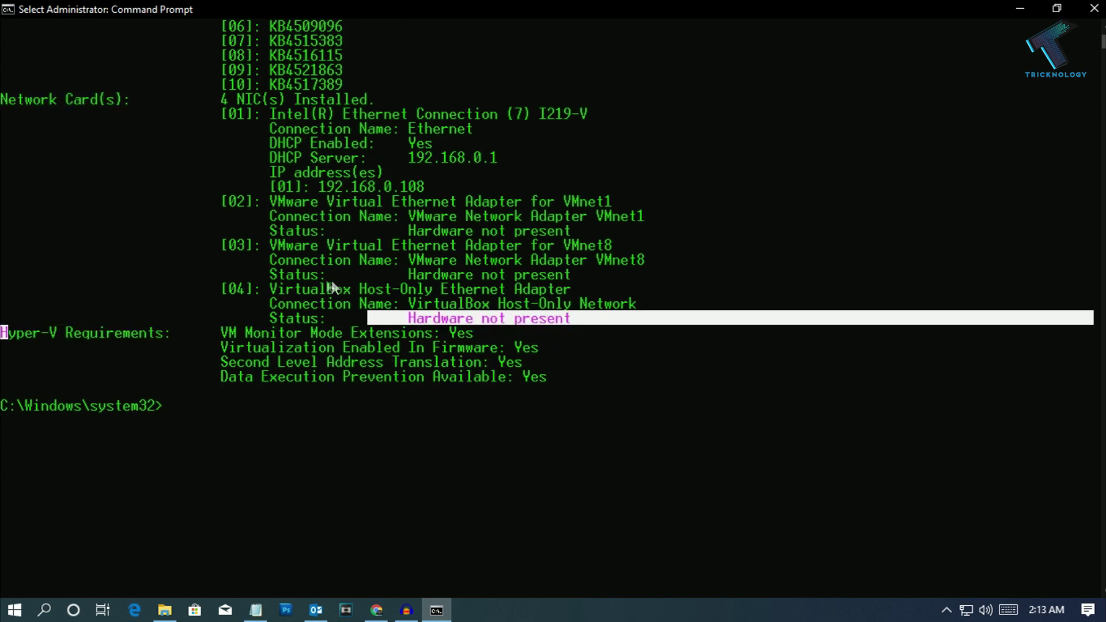
{"action": "scroll", "coordinate": [403, 371], "scroll_direction": "up", "scroll_amount": 3}
{"action": "scroll", "coordinate": [403, 371], "scroll_direction": "up", "scroll_amount": 5}
{"action": "scroll", "coordinate": [402, 369], "scroll_direction": "up", "scroll_amount": 3}
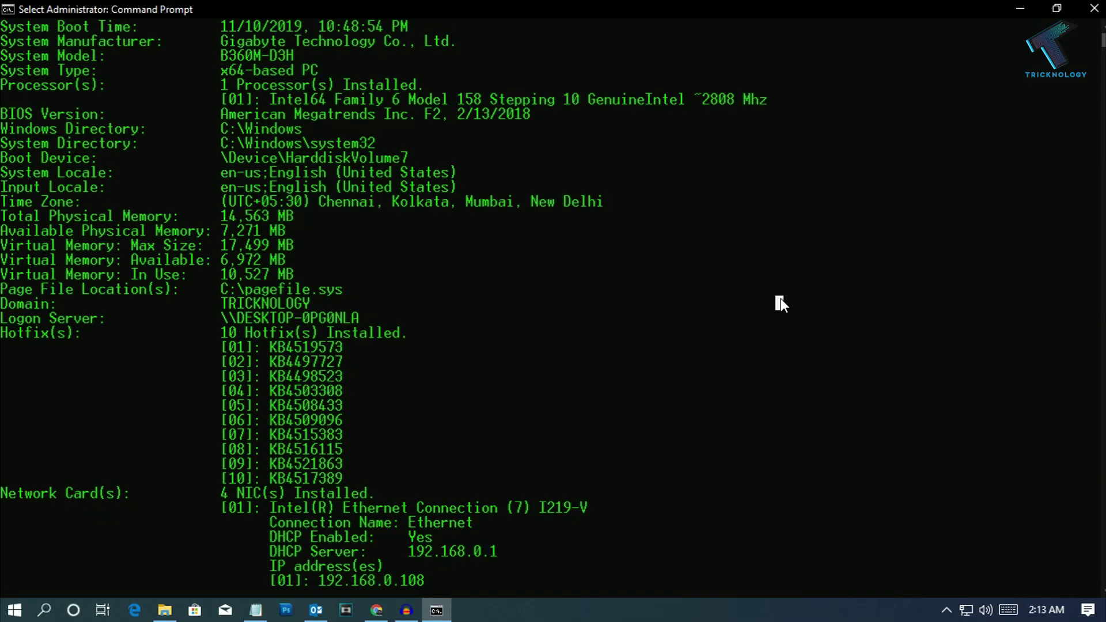
{"action": "scroll", "coordinate": [780, 299], "scroll_direction": "up", "scroll_amount": 5}
{"action": "scroll", "coordinate": [781, 298], "scroll_direction": "up", "scroll_amount": 2}
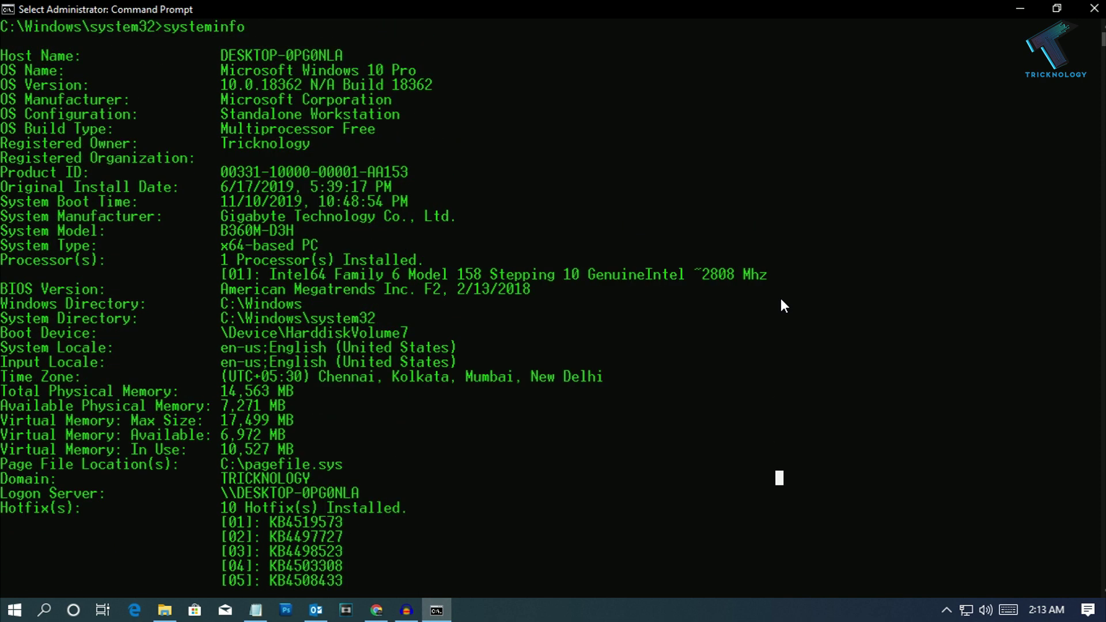